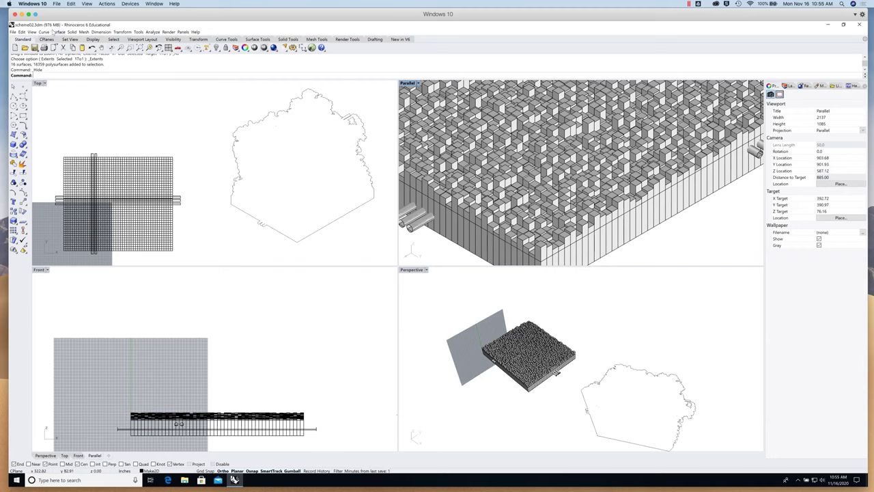
Show all hidden objects of the voxel tower model again.
{"action": "left_click", "coordinate": [32, 32]}
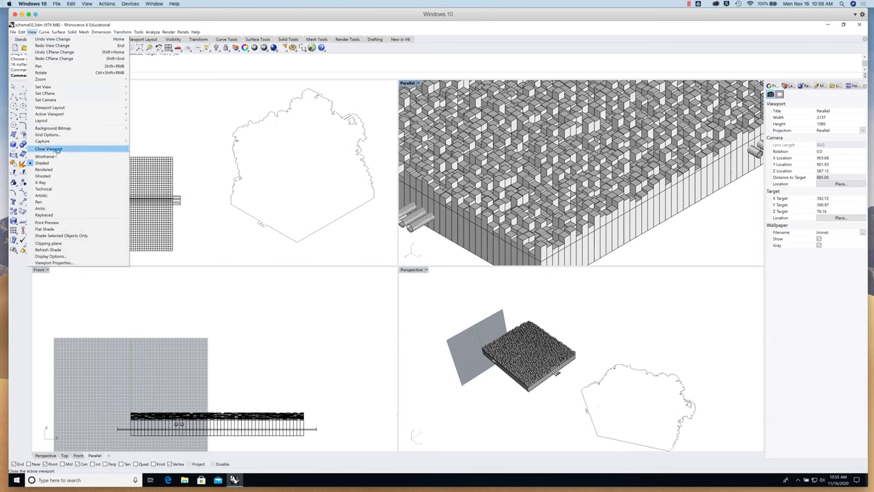
{"action": "mouse_move", "coordinate": [58, 142]}
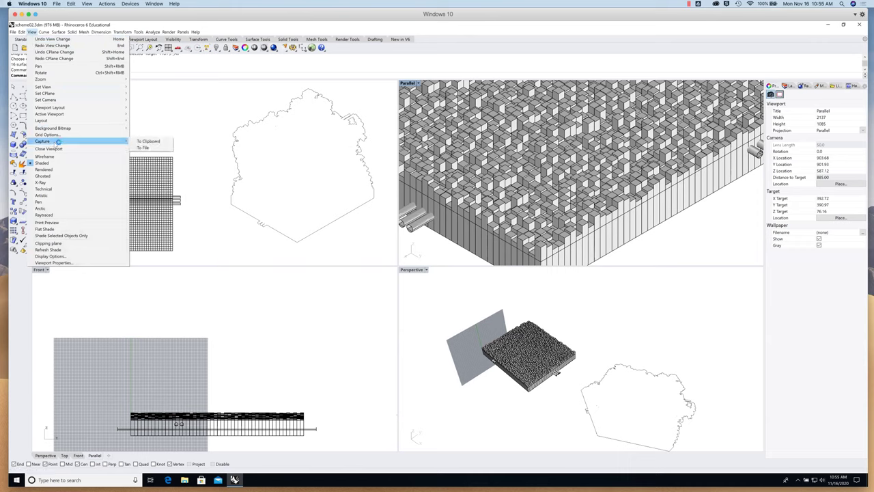
{"action": "mouse_move", "coordinate": [23, 32]}
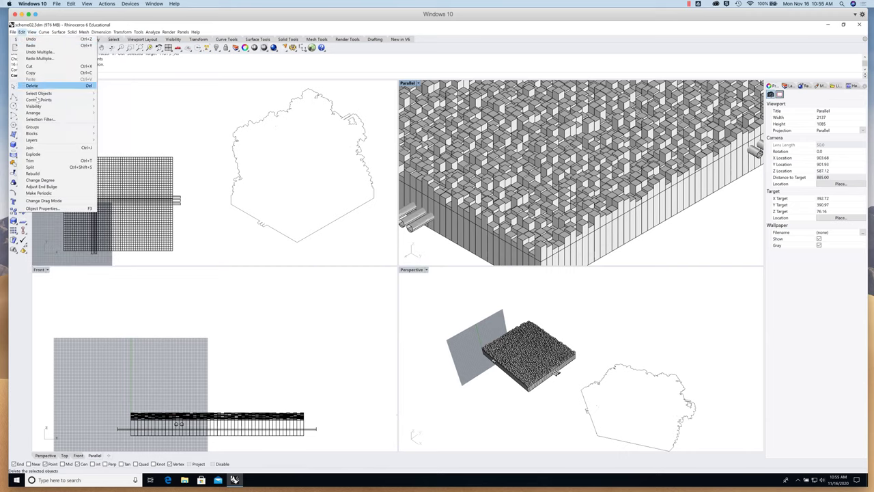
{"action": "mouse_move", "coordinate": [76, 106]}
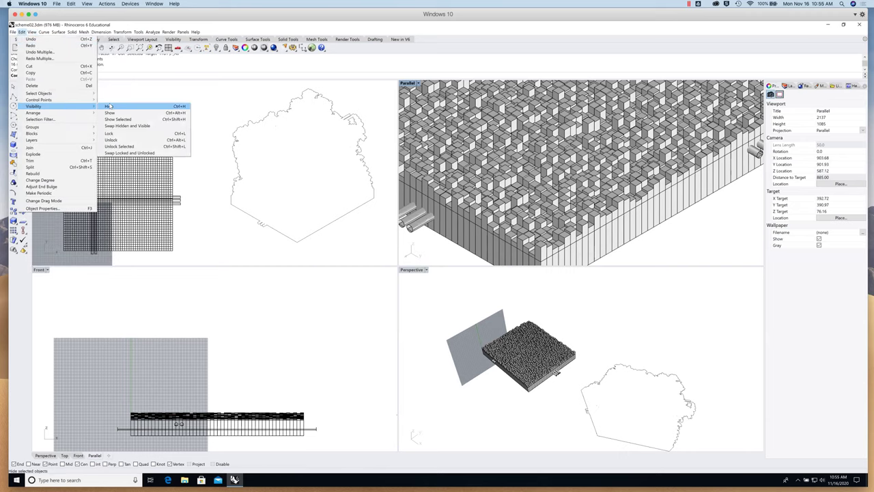
{"action": "left_click", "coordinate": [115, 113]}
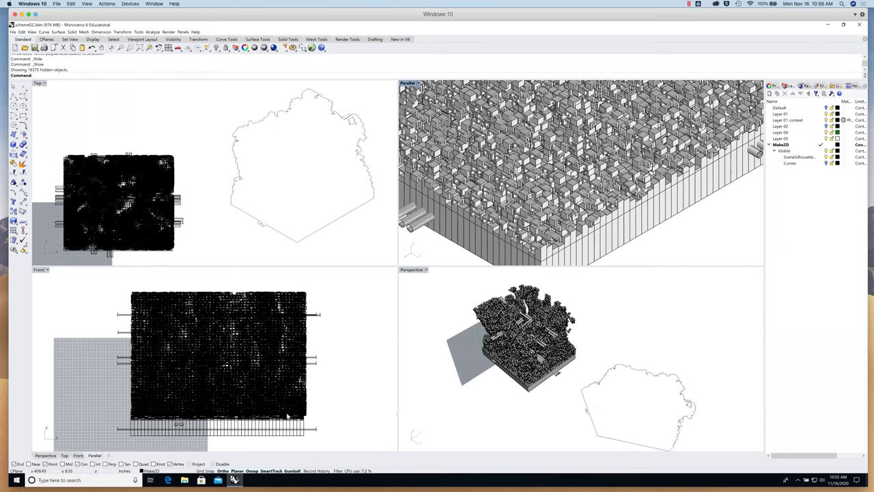
Examine the cube tower in the Parallel viewport, inspecting the pipes, the openings between the cubes and the base from several angles.
{"action": "scroll", "coordinate": [646, 152], "scroll_direction": "down", "scroll_amount": 5}
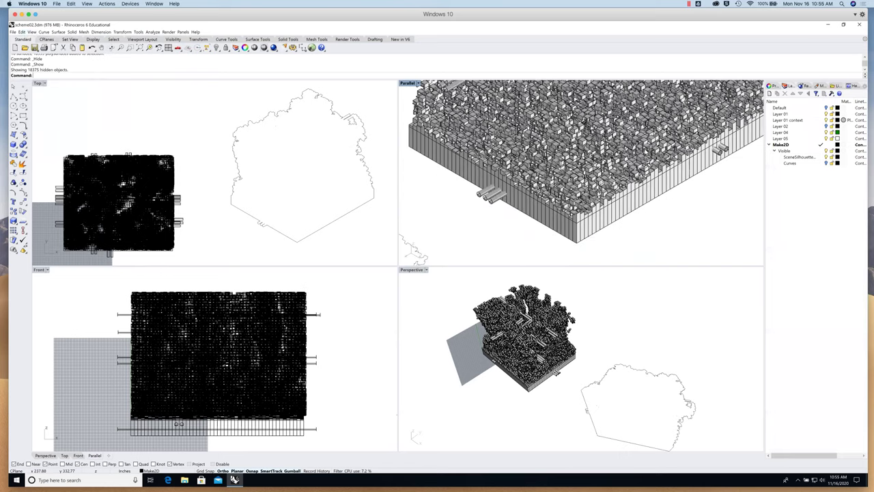
{"action": "right_click_drag", "start_coordinate": [626, 198], "coordinate": [625, 208], "text": "shift"}
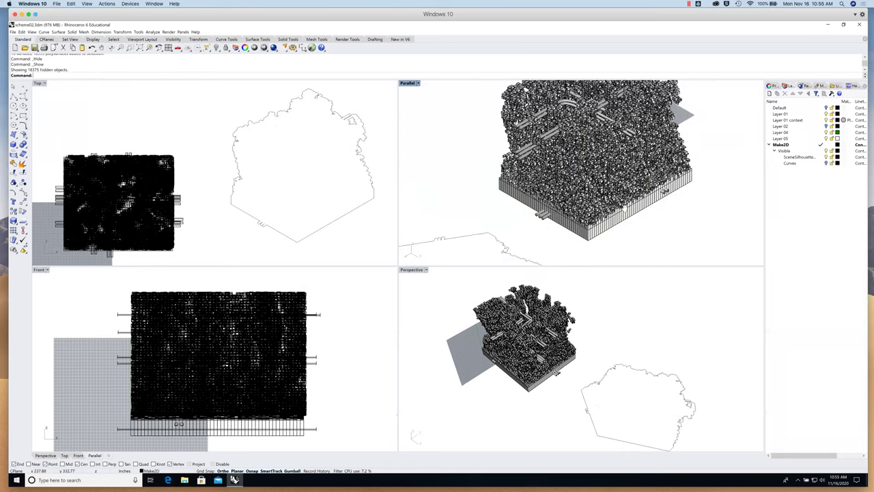
{"action": "right_click_drag", "start_coordinate": [614, 176], "coordinate": [629, 163]}
{"action": "scroll", "coordinate": [581, 172], "scroll_direction": "up", "scroll_amount": 6}
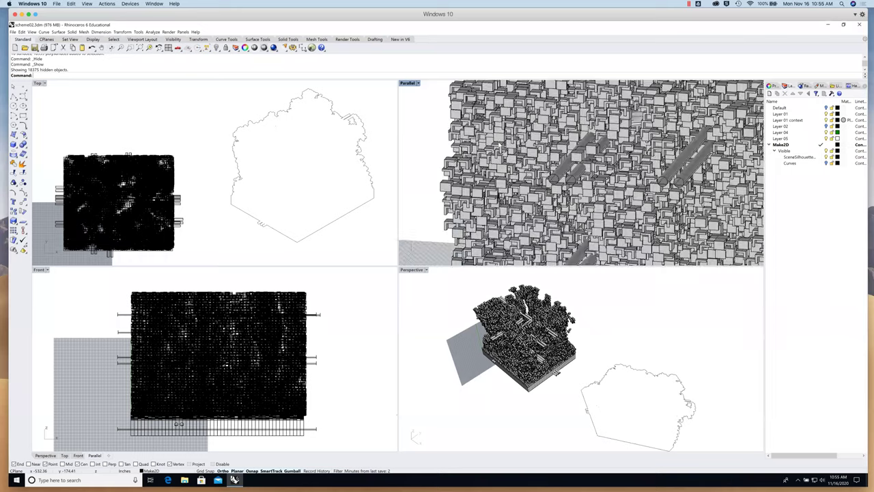
{"action": "scroll", "coordinate": [506, 168], "scroll_direction": "up", "scroll_amount": 5}
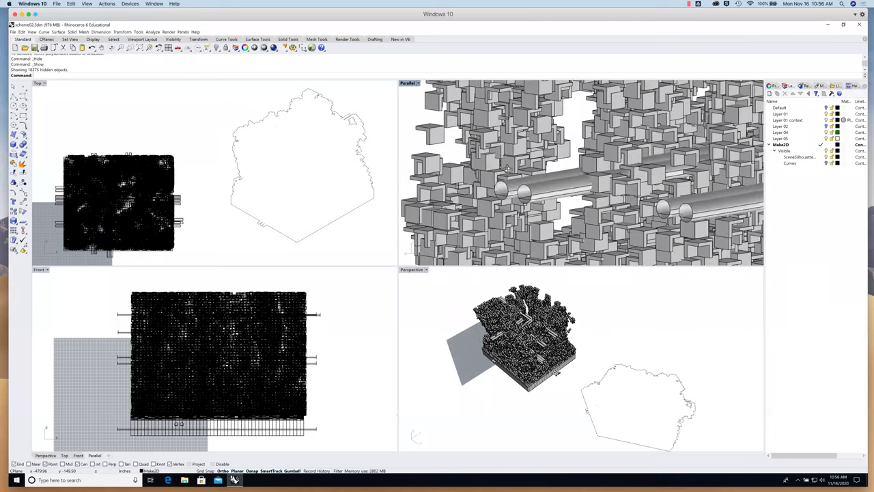
{"action": "right_click_drag", "start_coordinate": [522, 166], "coordinate": [539, 155]}
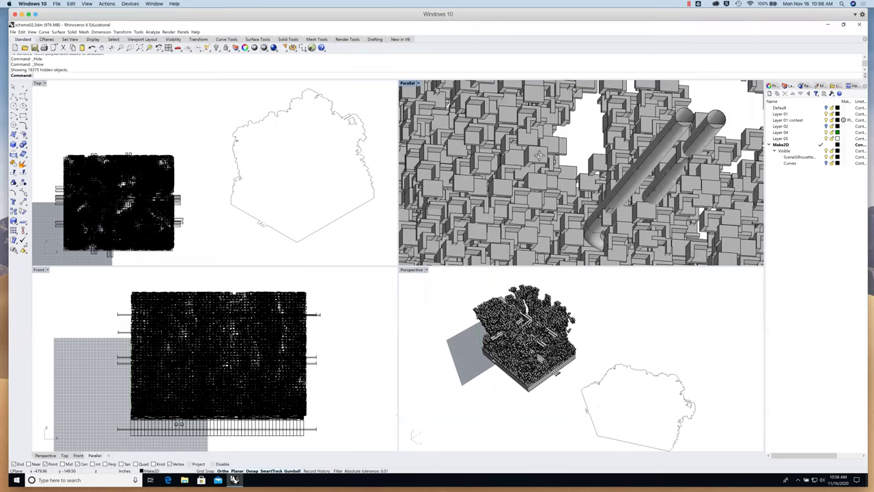
{"action": "right_click_drag", "start_coordinate": [539, 155], "coordinate": [753, 90]}
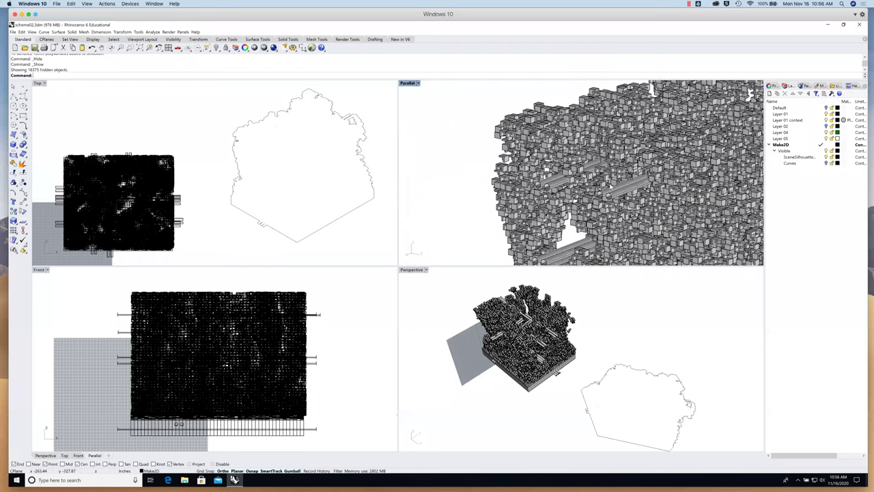
{"action": "right_click_drag", "start_coordinate": [604, 186], "coordinate": [476, 113]}
{"action": "scroll", "coordinate": [600, 183], "scroll_direction": "down", "scroll_amount": 5}
{"action": "right_click_drag", "start_coordinate": [592, 150], "coordinate": [589, 148], "text": "shift"}
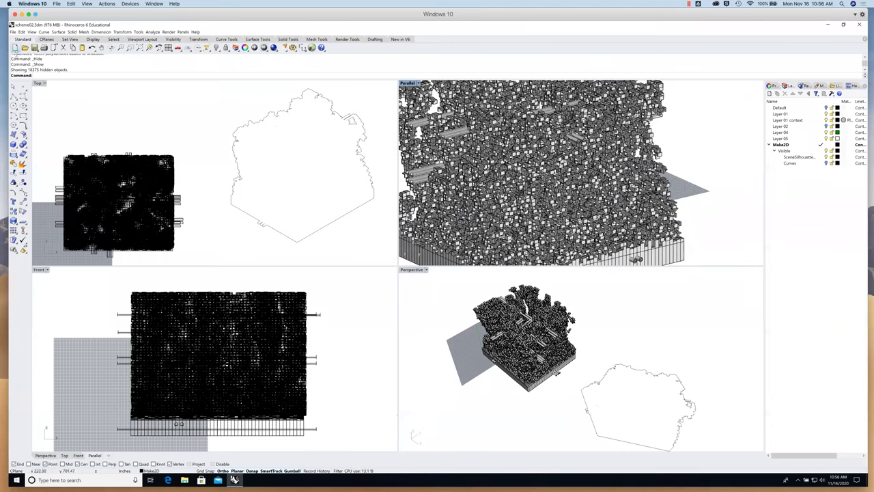
Create a new model from the Large Objects - Inches template.
{"action": "left_click", "coordinate": [15, 48]}
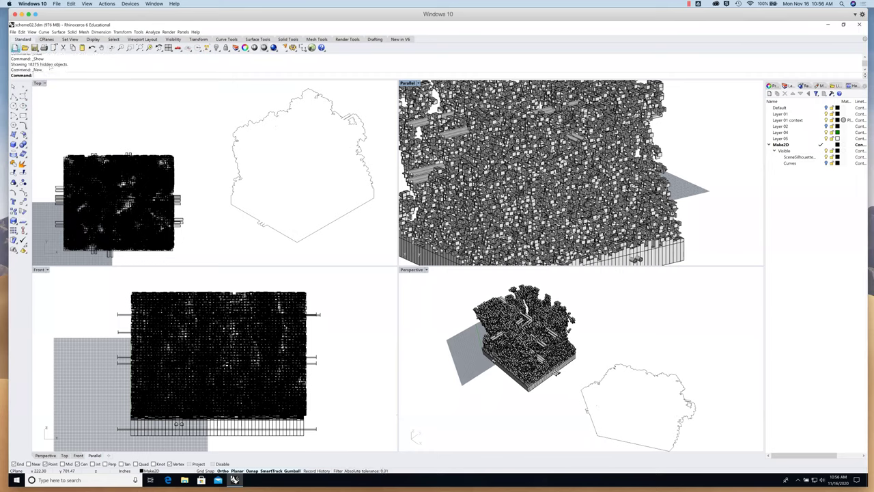
{"action": "left_click", "coordinate": [441, 274]}
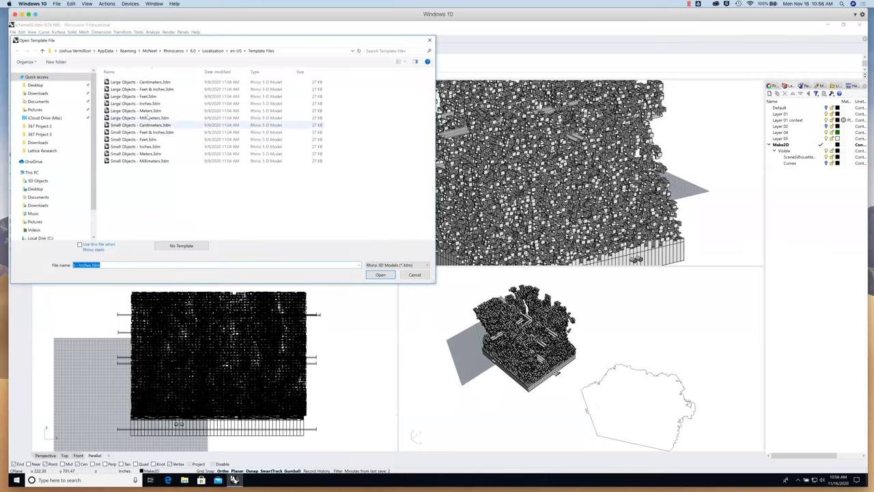
{"action": "double_click", "coordinate": [141, 103]}
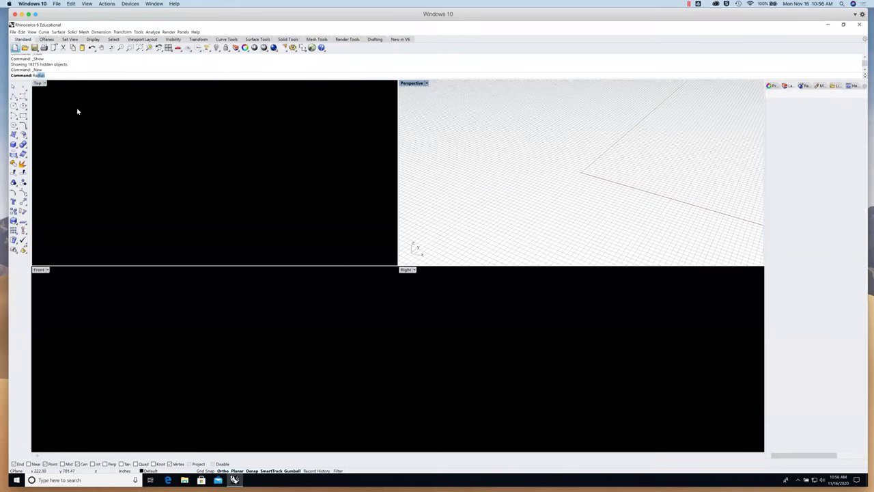
Launch Grasshopper with its command.
{"action": "type", "text": "Rass"}
{"action": "key", "text": "BackSpace"}
{"action": "key", "text": "BackSpace"}
{"action": "key", "text": "BackSpace"}
{"action": "key", "text": "BackSpace"}
{"action": "type", "text": "Grass"}
{"action": "key", "text": "Return"}
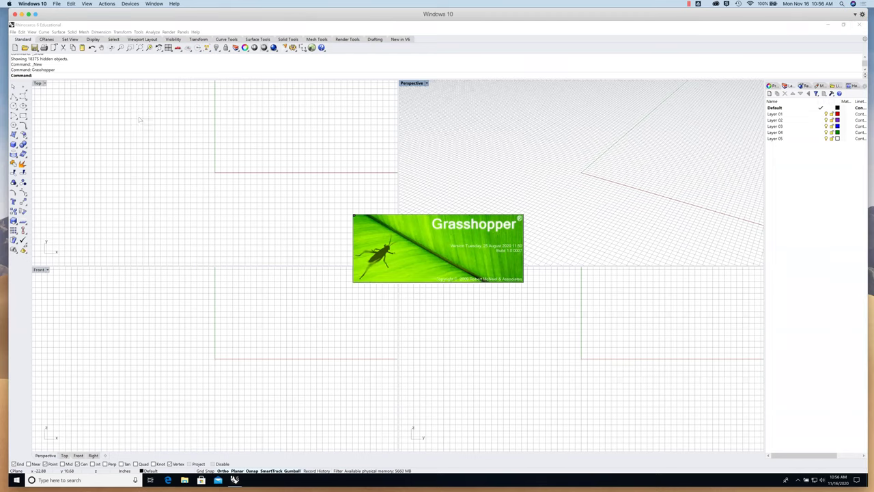
Open the recent definition Morphocode-Rabbit-CA2d-Life-Conway-with-Memory_Totally_Generated, enlarge its window, and fit the generated points in all viewports.
{"action": "left_click", "coordinate": [114, 108]}
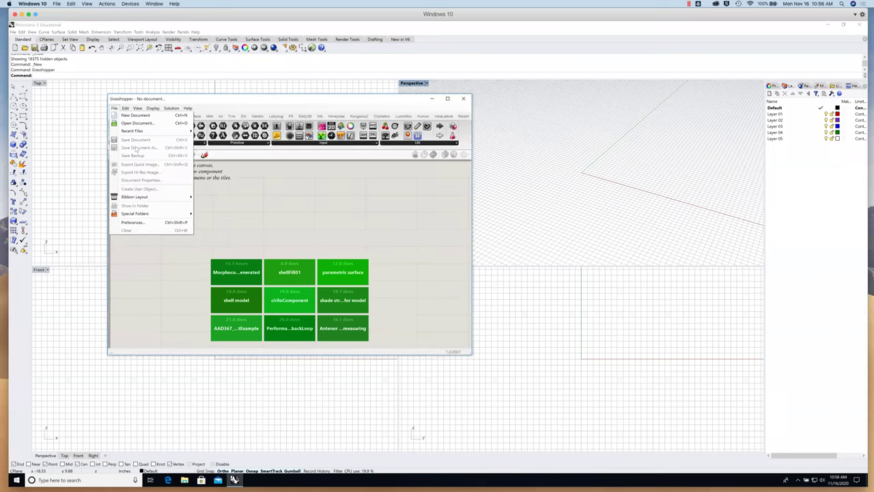
{"action": "mouse_move", "coordinate": [137, 133]}
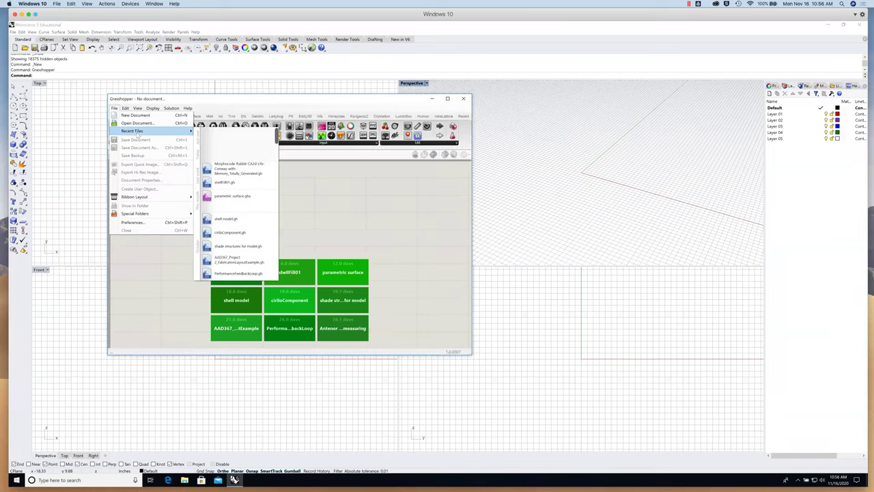
{"action": "left_click", "coordinate": [249, 169]}
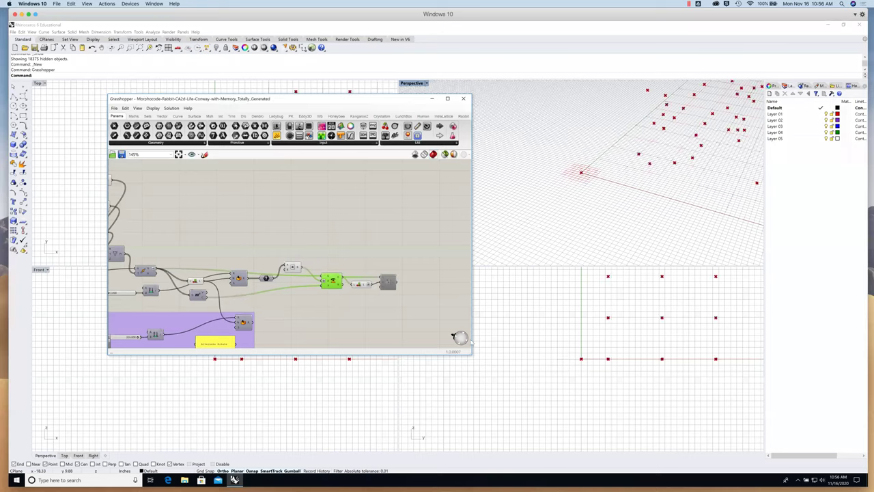
{"action": "left_click_drag", "start_coordinate": [470, 352], "coordinate": [605, 425]}
{"action": "left_click_drag", "start_coordinate": [290, 103], "coordinate": [323, 262]}
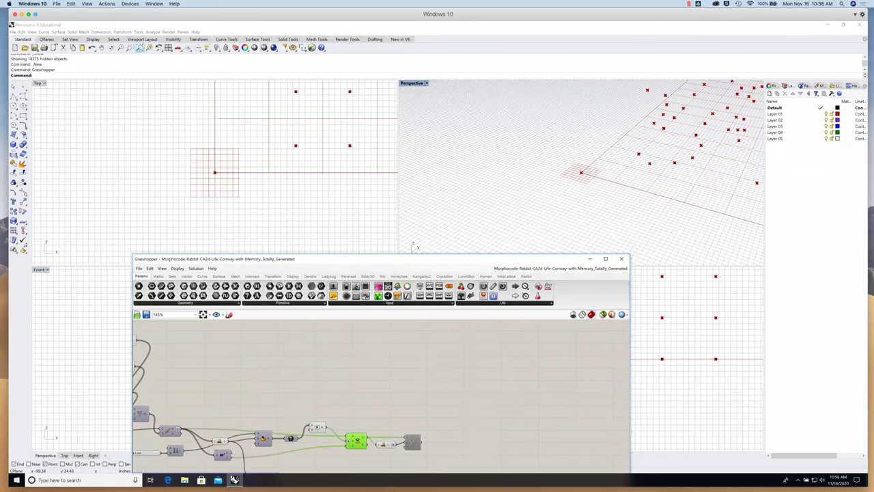
{"action": "key", "text": "ctrl+shift+e"}
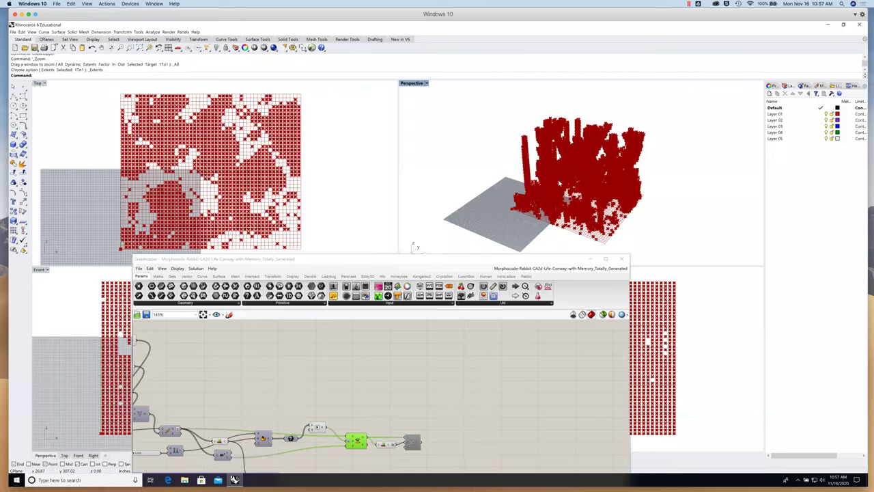
Examine the definition's evolution rules, 2D cellular space, initial configuration and time controller alongside the point grid in the Top viewport.
{"action": "left_click_drag", "start_coordinate": [265, 260], "coordinate": [465, 144]}
{"action": "right_click_drag", "start_coordinate": [429, 290], "coordinate": [672, 263]}
{"action": "right_click_drag", "start_coordinate": [463, 310], "coordinate": [603, 305]}
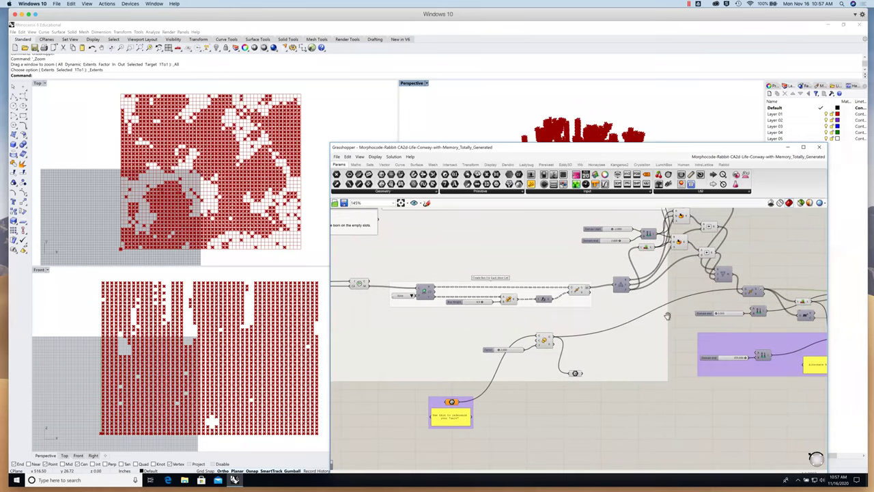
{"action": "scroll", "coordinate": [495, 347], "scroll_direction": "up", "scroll_amount": 2}
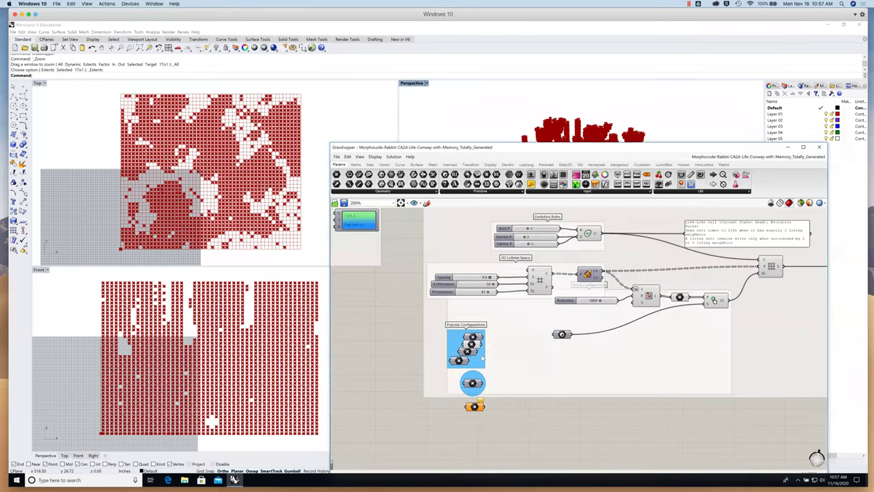
{"action": "left_click", "coordinate": [170, 195]}
{"action": "scroll", "coordinate": [168, 201], "scroll_direction": "up", "scroll_amount": 3}
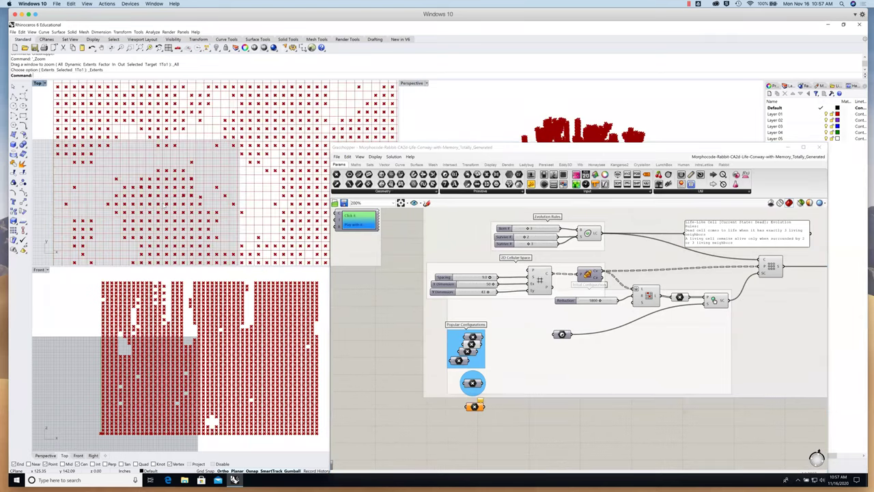
{"action": "scroll", "coordinate": [212, 165], "scroll_direction": "down", "scroll_amount": 3}
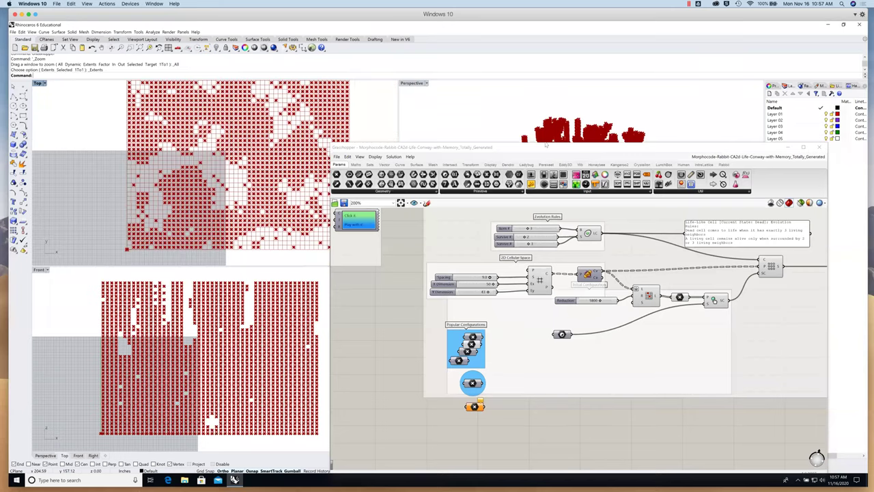
{"action": "left_click_drag", "start_coordinate": [546, 147], "coordinate": [466, 134]}
{"action": "right_click_drag", "start_coordinate": [583, 356], "coordinate": [586, 383]}
{"action": "right_click_drag", "start_coordinate": [488, 347], "coordinate": [508, 405]}
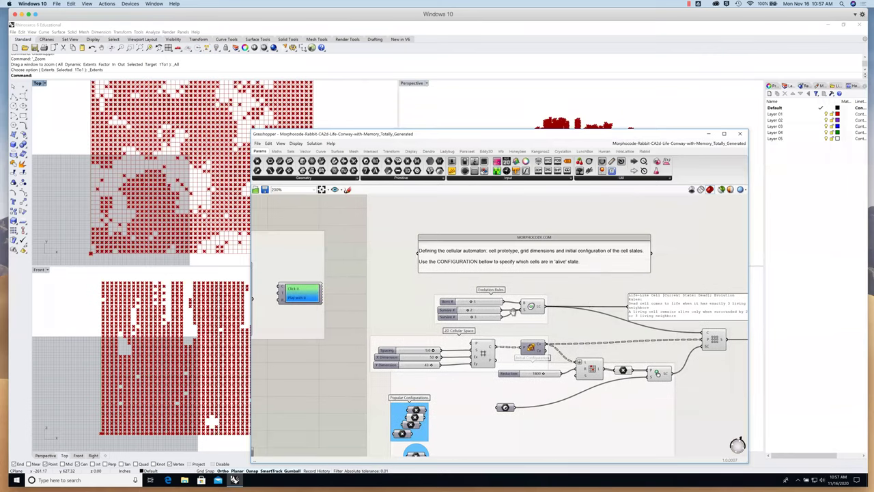
{"action": "right_click_drag", "start_coordinate": [737, 331], "coordinate": [467, 313]}
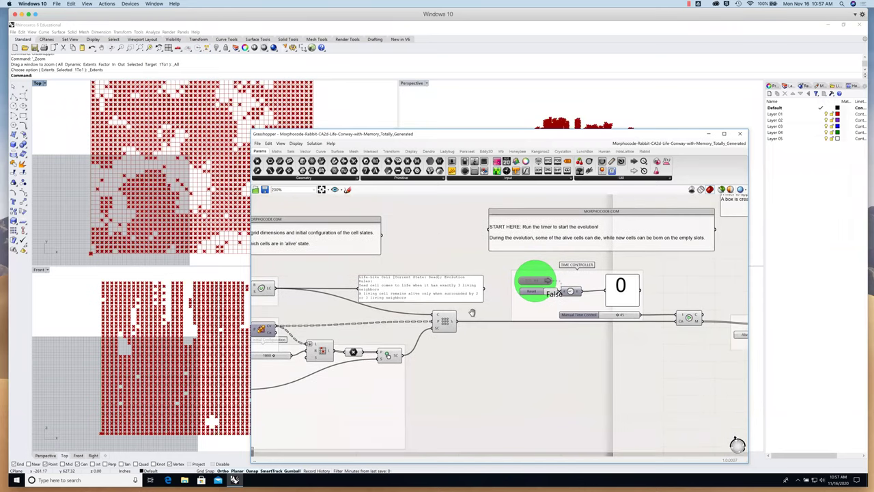
Set the Manual Time Control to 0 and maximize the Perspective viewport around the starting cell grid.
{"action": "left_click_drag", "start_coordinate": [617, 316], "coordinate": [597, 316]}
{"action": "left_click_drag", "start_coordinate": [521, 139], "coordinate": [637, 243]}
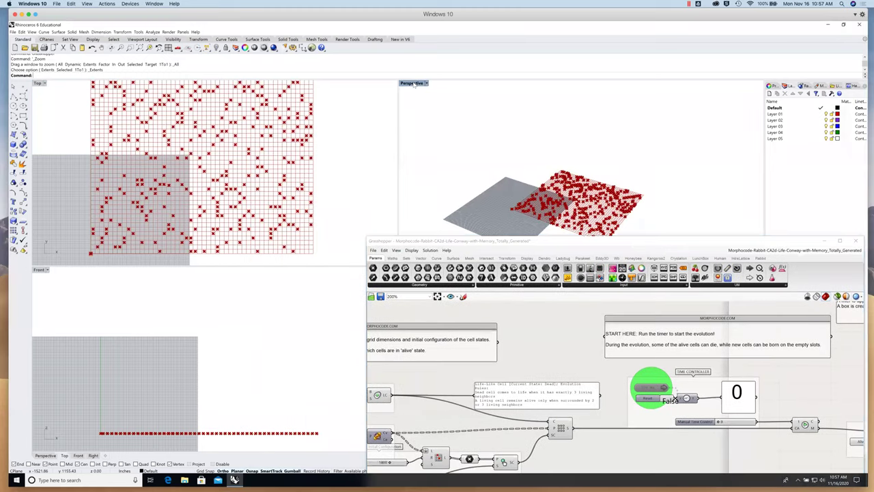
{"action": "double_click", "coordinate": [414, 84]}
{"action": "right_click_drag", "start_coordinate": [274, 309], "coordinate": [112, 298]}
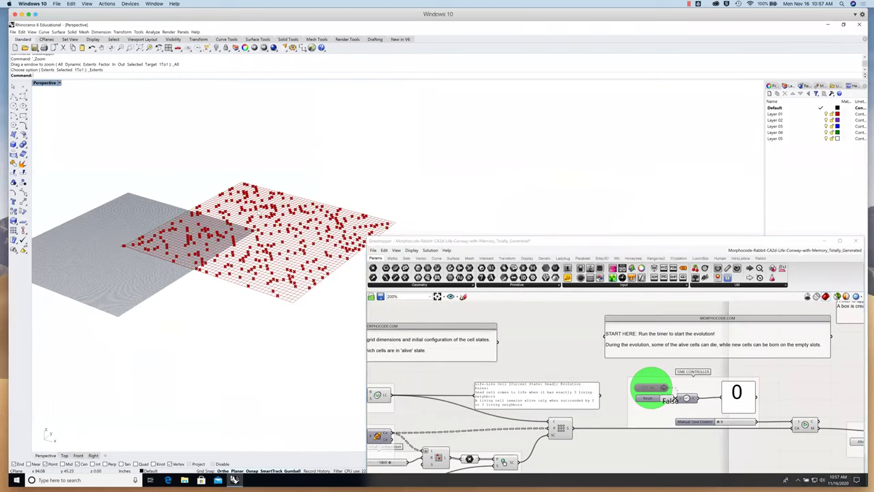
{"action": "scroll", "coordinate": [270, 201], "scroll_direction": "up", "scroll_amount": 3}
{"action": "scroll", "coordinate": [348, 175], "scroll_direction": "up", "scroll_amount": 3}
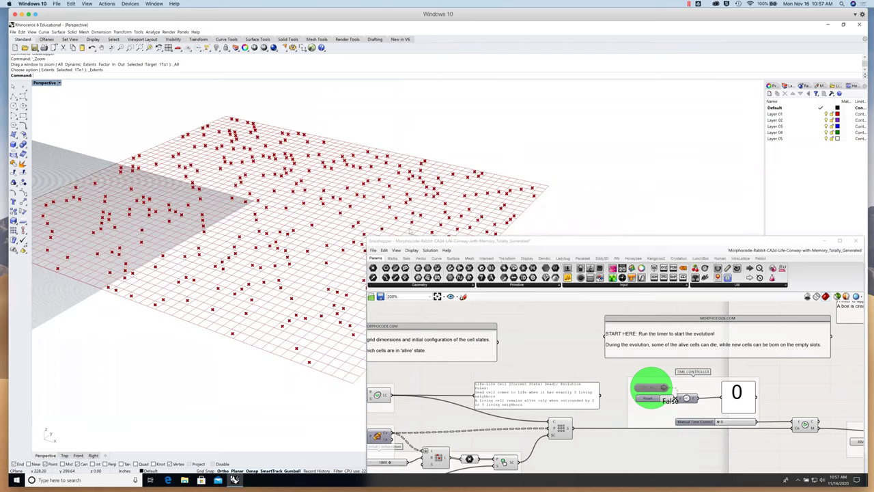
Set the Manual Time Control to 1 and check the layers of cells from the side.
{"action": "left_click_drag", "start_coordinate": [450, 243], "coordinate": [587, 80]}
{"action": "right_click_drag", "start_coordinate": [783, 266], "coordinate": [672, 267]}
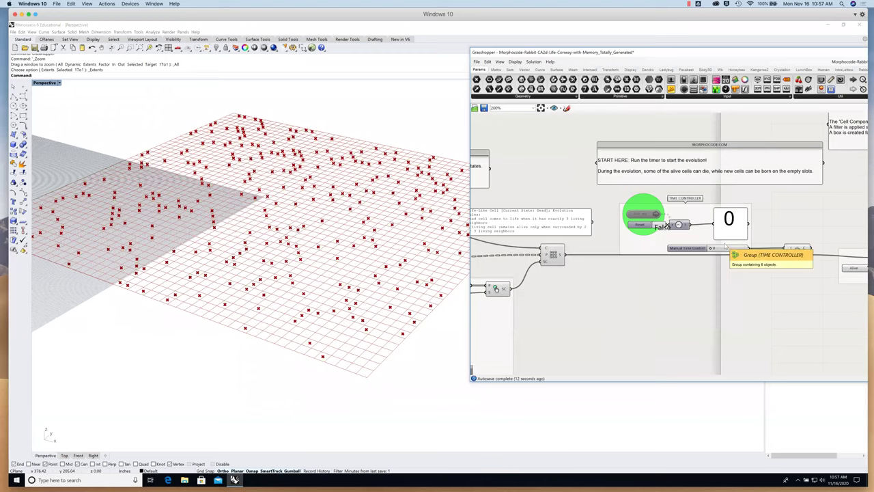
{"action": "scroll", "coordinate": [720, 268], "scroll_direction": "up", "scroll_amount": 1}
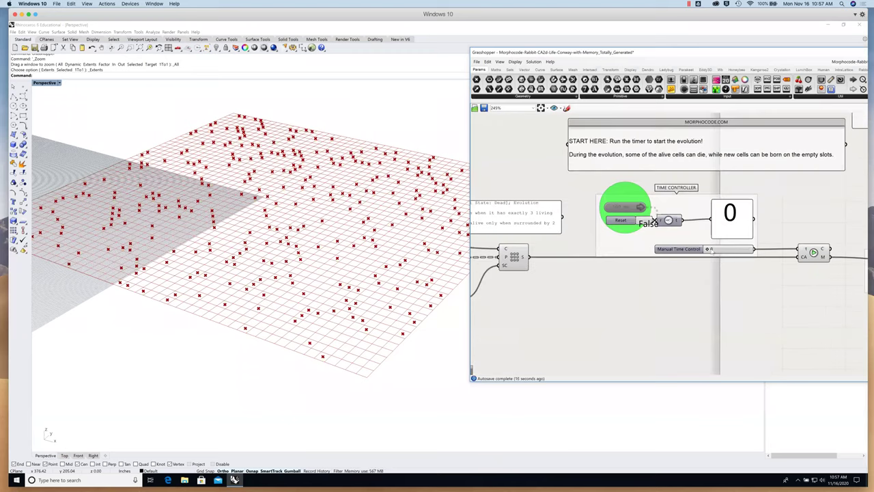
{"action": "double_click", "coordinate": [713, 248]}
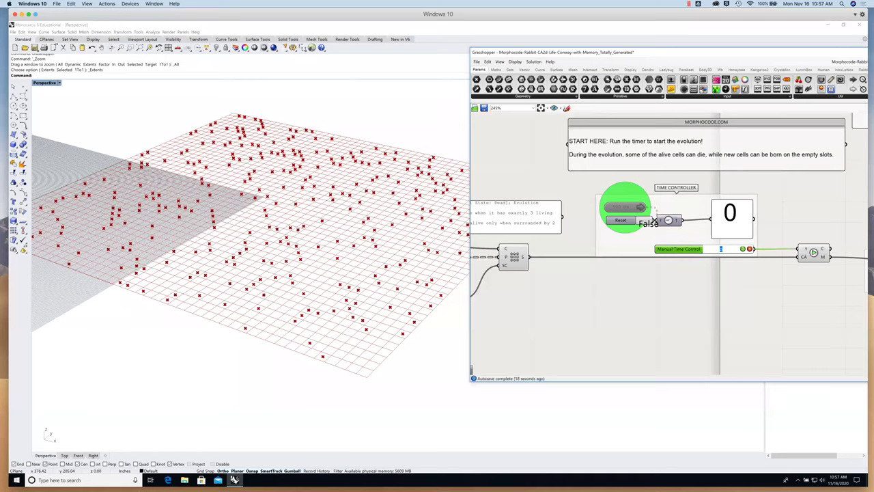
{"action": "type", "text": "1"}
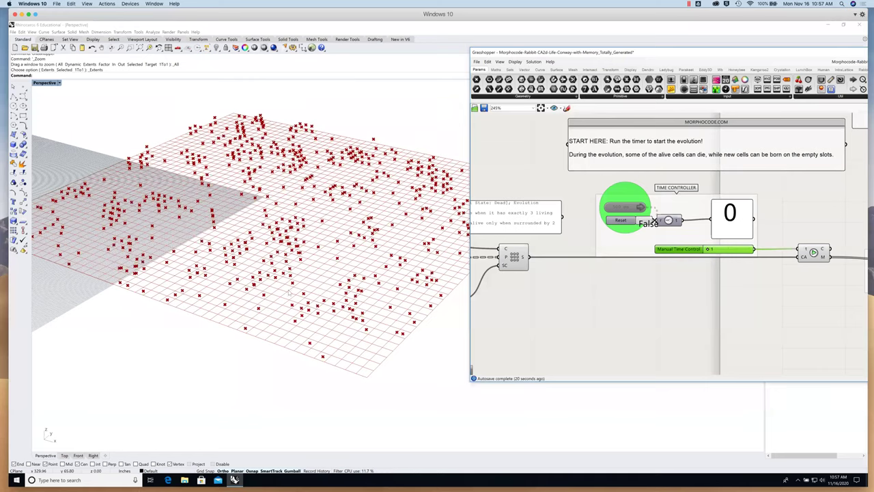
{"action": "left_click", "coordinate": [290, 276]}
{"action": "right_click_drag", "start_coordinate": [292, 276], "coordinate": [295, 273]}
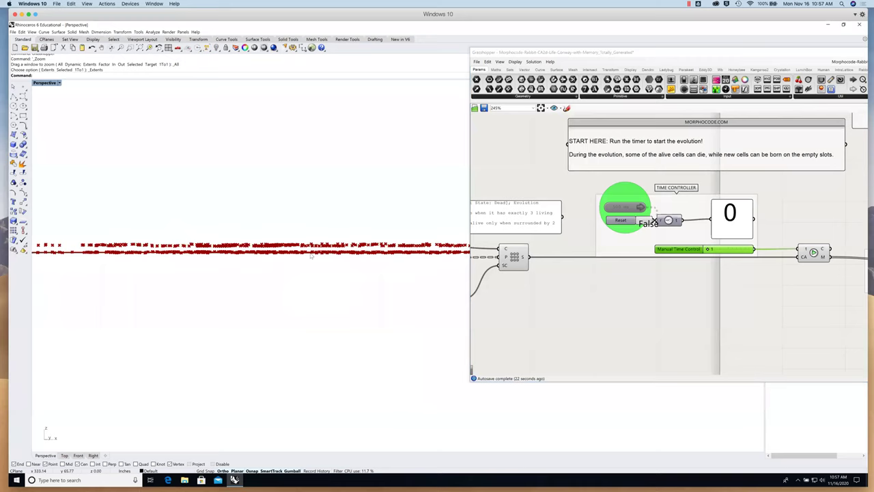
Set the Manual Time Control to 2 and inspect the stacked cell layers from an angled perspective.
{"action": "double_click", "coordinate": [716, 249]}
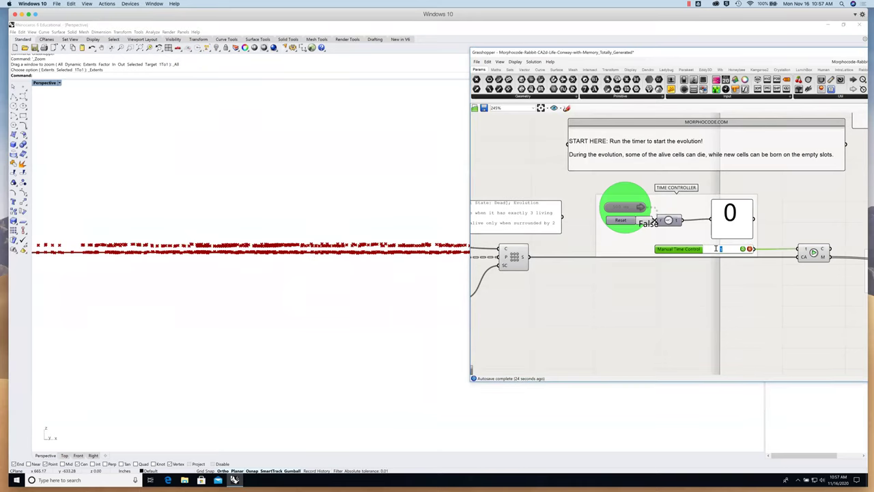
{"action": "type", "text": "2"}
{"action": "key", "text": "Return"}
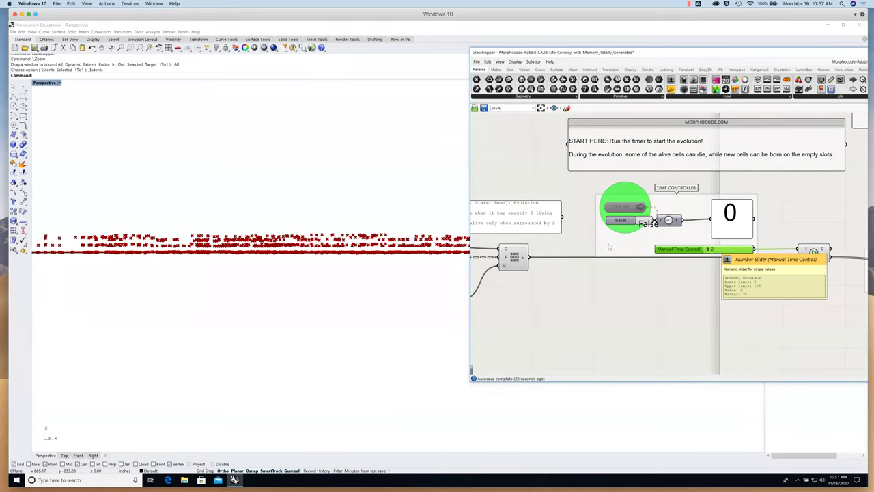
{"action": "mouse_move", "coordinate": [420, 267]}
{"action": "right_mouse_down"}
{"action": "mouse_move", "coordinate": [413, 278]}
{"action": "mouse_move", "coordinate": [417, 269]}
{"action": "right_mouse_up"}
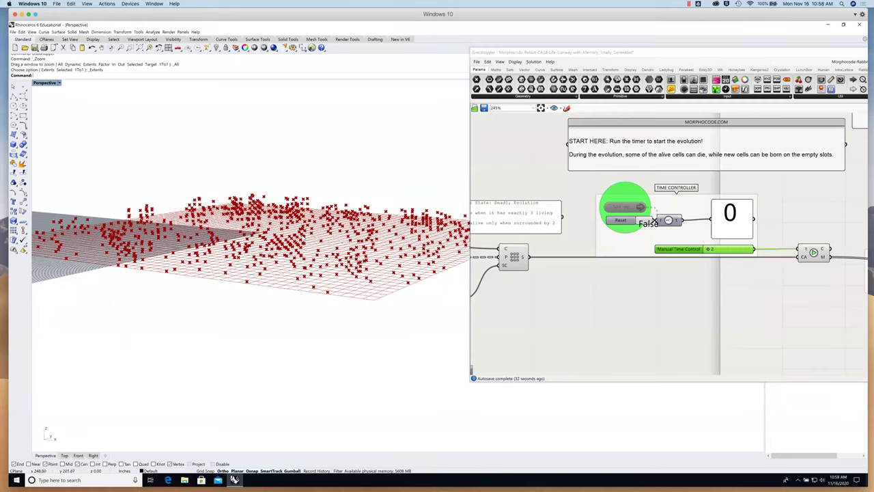
{"action": "right_click_drag", "start_coordinate": [397, 211], "coordinate": [362, 208]}
Raise the Manual Time Control to 45 and inspect the resulting towers of cell points from afar and close up.
{"action": "left_click_drag", "start_coordinate": [706, 250], "coordinate": [723, 249]}
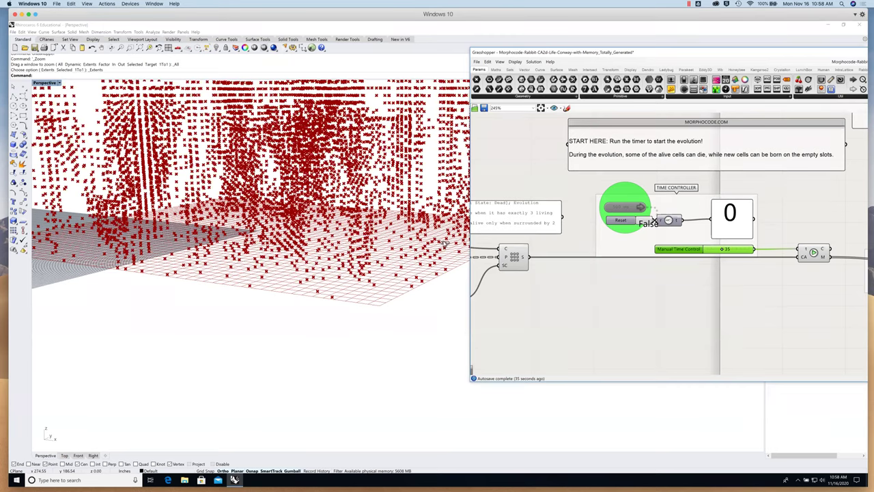
{"action": "right_click_drag", "start_coordinate": [380, 236], "coordinate": [354, 271]}
{"action": "scroll", "coordinate": [374, 231], "scroll_direction": "down", "scroll_amount": 5}
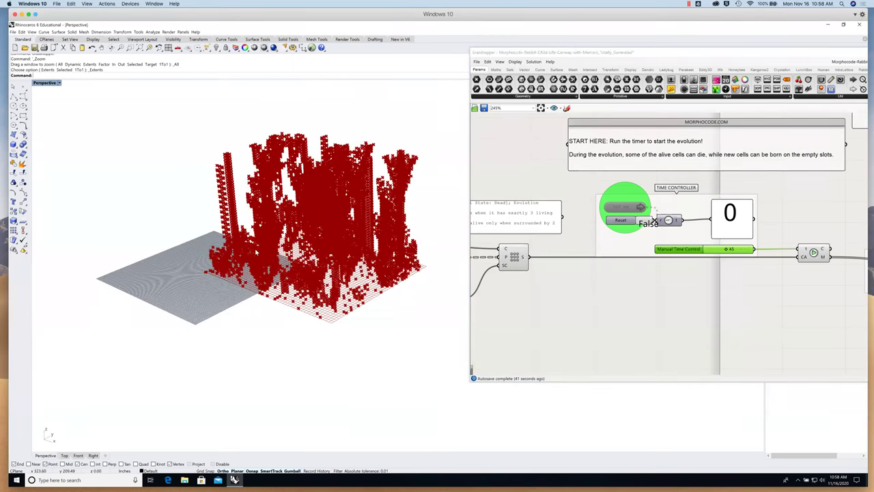
{"action": "scroll", "coordinate": [226, 182], "scroll_direction": "up", "scroll_amount": 2}
{"action": "scroll", "coordinate": [223, 186], "scroll_direction": "up", "scroll_amount": 3}
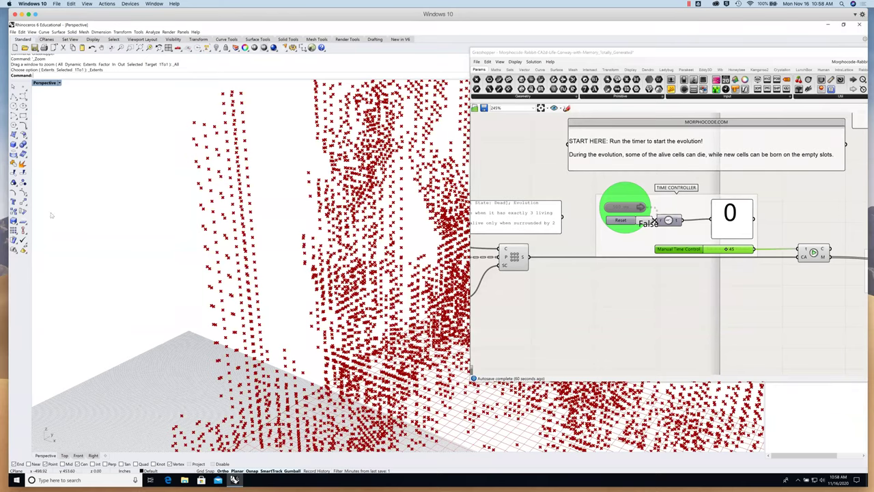
Locate the Brep parameter reserved for referencing the unit in the definition and examine its options for assigning Breps.
{"action": "right_click_drag", "start_coordinate": [575, 292], "coordinate": [753, 243]}
{"action": "scroll", "coordinate": [624, 283], "scroll_direction": "down", "scroll_amount": 1}
{"action": "scroll", "coordinate": [623, 283], "scroll_direction": "down", "scroll_amount": 1}
{"action": "right_click_drag", "start_coordinate": [688, 286], "coordinate": [771, 271]}
{"action": "right_click_drag", "start_coordinate": [603, 284], "coordinate": [754, 250]}
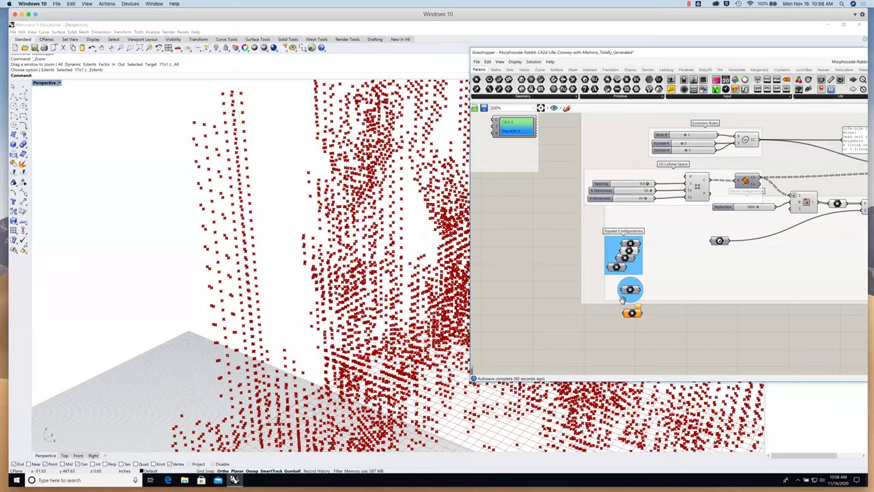
{"action": "scroll", "coordinate": [702, 294], "scroll_direction": "down", "scroll_amount": 2}
{"action": "right_click_drag", "start_coordinate": [755, 334], "coordinate": [698, 293]}
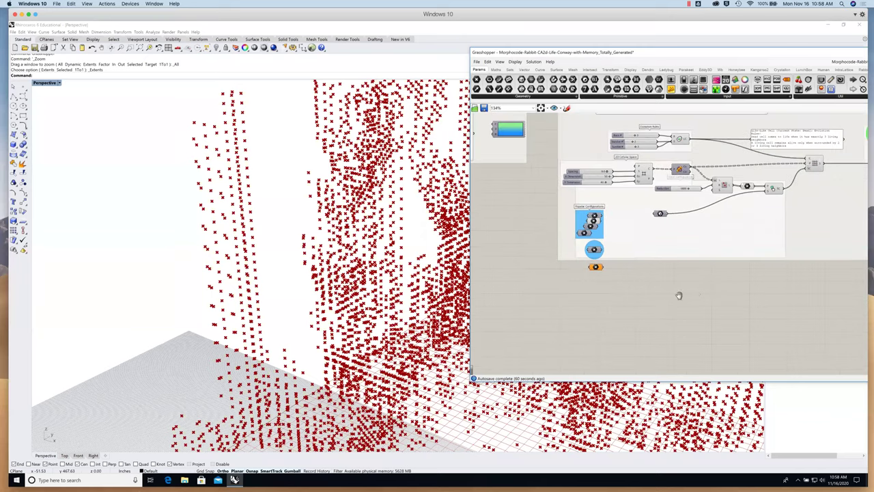
{"action": "scroll", "coordinate": [679, 294], "scroll_direction": "down", "scroll_amount": 3}
{"action": "right_click_drag", "start_coordinate": [789, 304], "coordinate": [699, 296]}
{"action": "right_click_drag", "start_coordinate": [840, 303], "coordinate": [733, 296]}
{"action": "scroll", "coordinate": [733, 297], "scroll_direction": "up", "scroll_amount": 5}
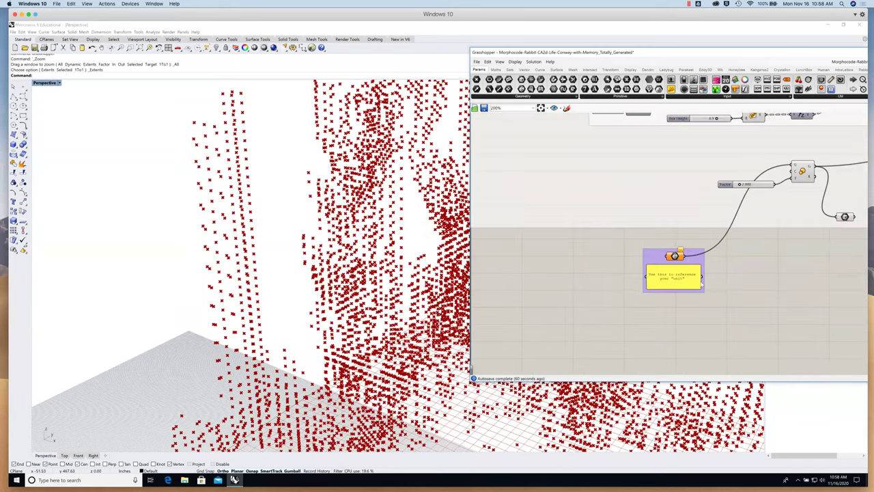
{"action": "right_click", "coordinate": [626, 207]}
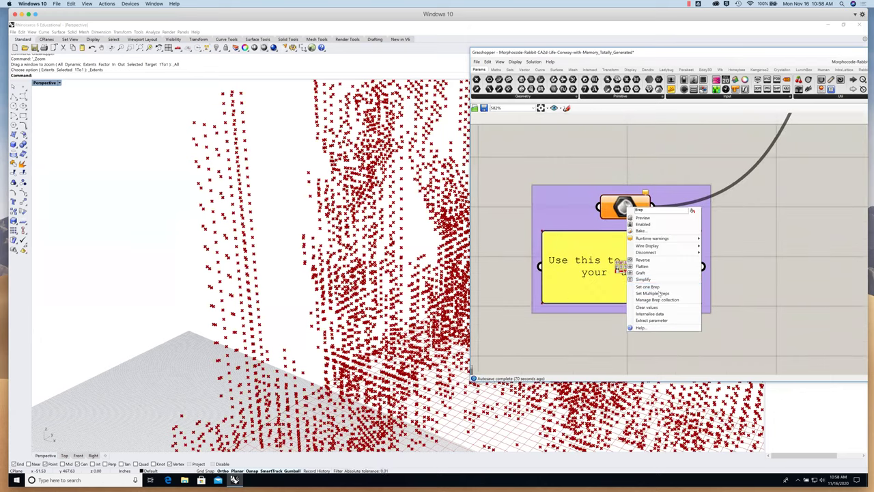
{"action": "scroll", "coordinate": [739, 269], "scroll_direction": "down", "scroll_amount": 2}
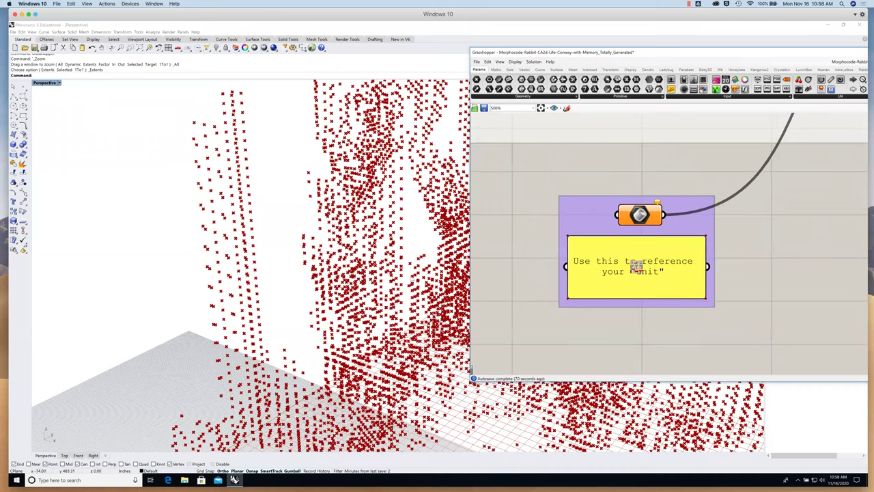
Bring the towers of cell points and the adjacent ground grid into view in the Perspective viewport.
{"action": "scroll", "coordinate": [404, 283], "scroll_direction": "down", "scroll_amount": 1}
{"action": "scroll", "coordinate": [376, 321], "scroll_direction": "down", "scroll_amount": 1}
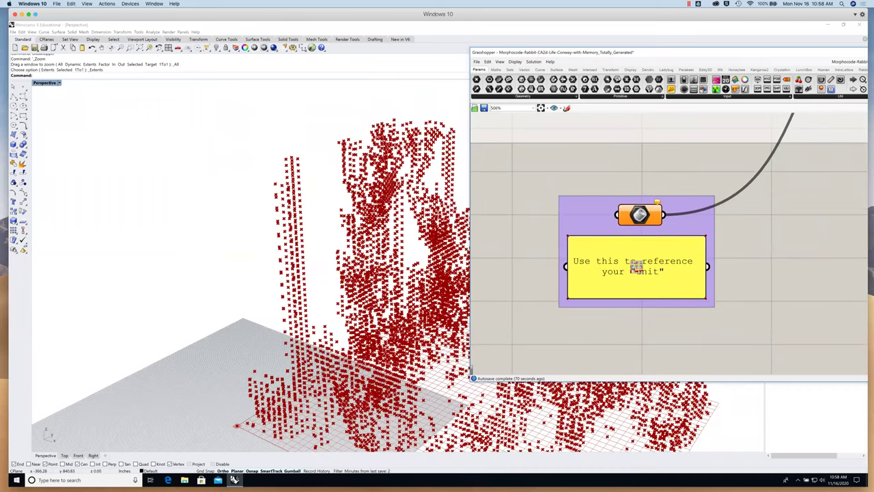
{"action": "scroll", "coordinate": [375, 321], "scroll_direction": "down", "scroll_amount": 1}
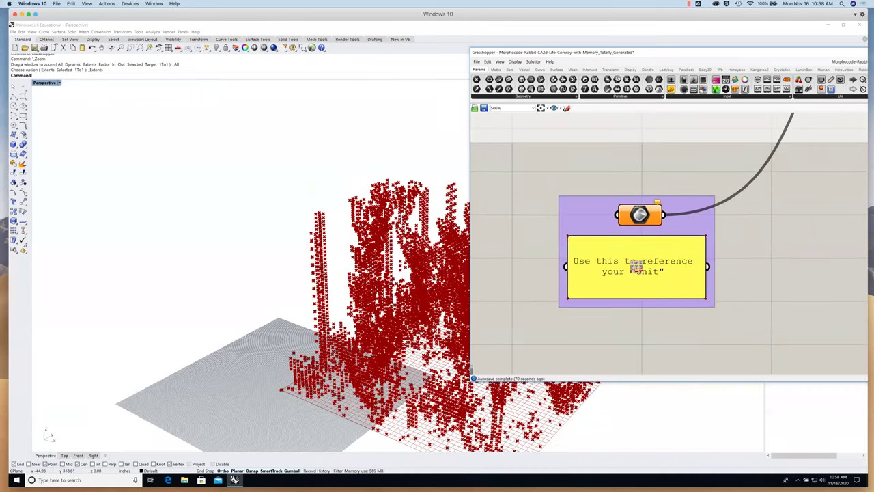